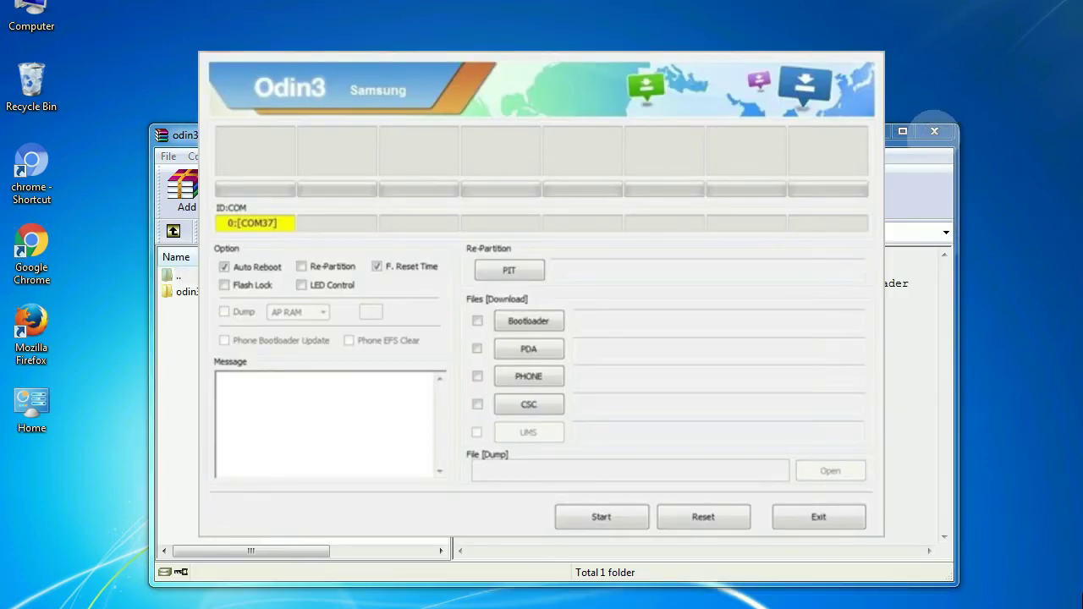
Step: Close the WinRAR window sitting behind Odin3
left_click(934, 132)
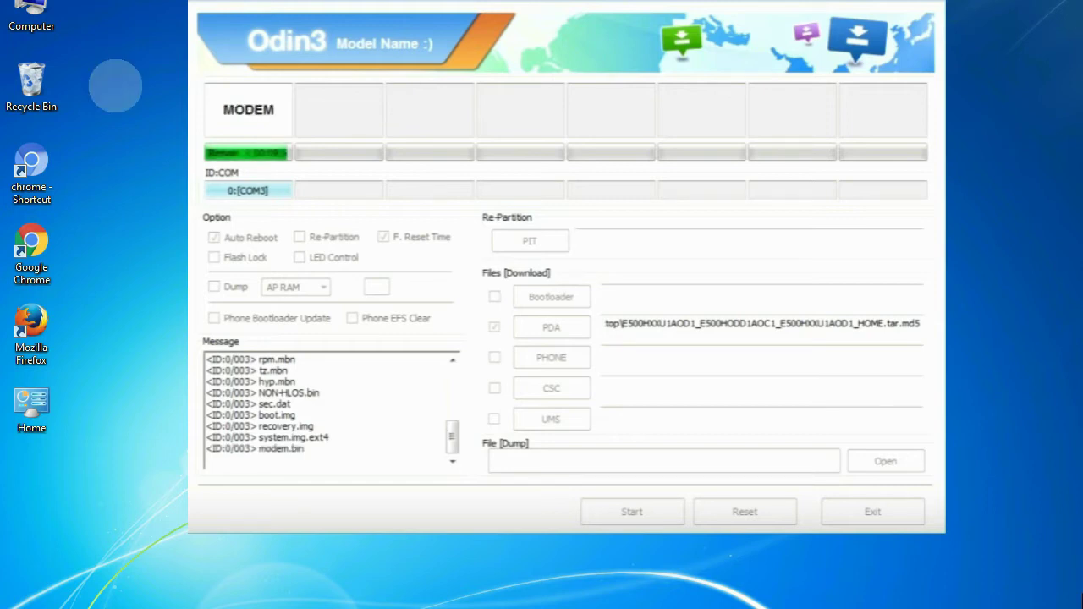
Step: Once the flash shows PASS!, close Odin3 with Alt+F4
left_click(34, 78)
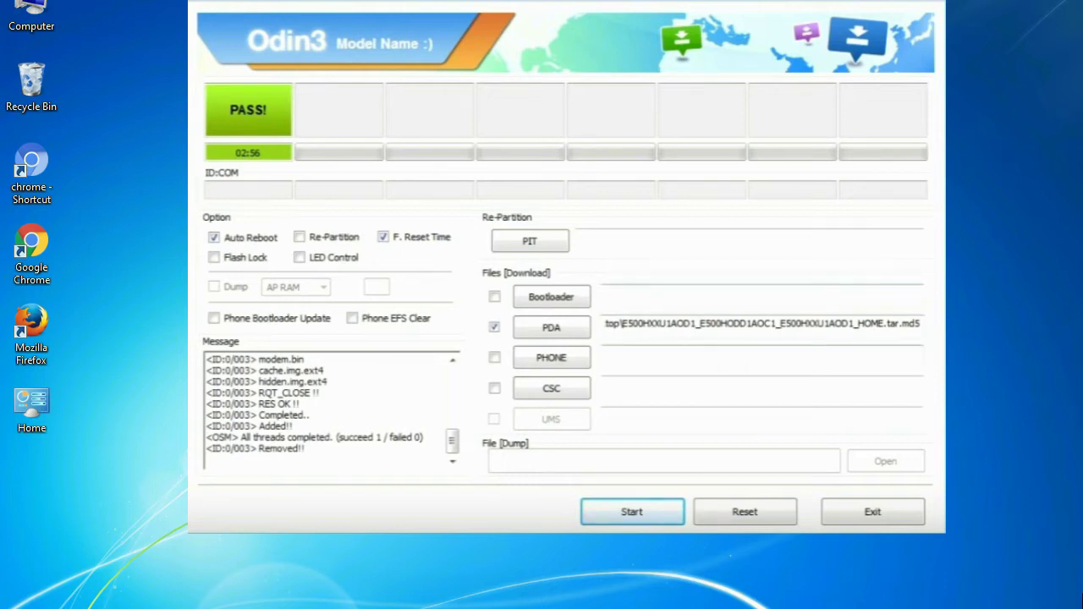
key("alt+F4")
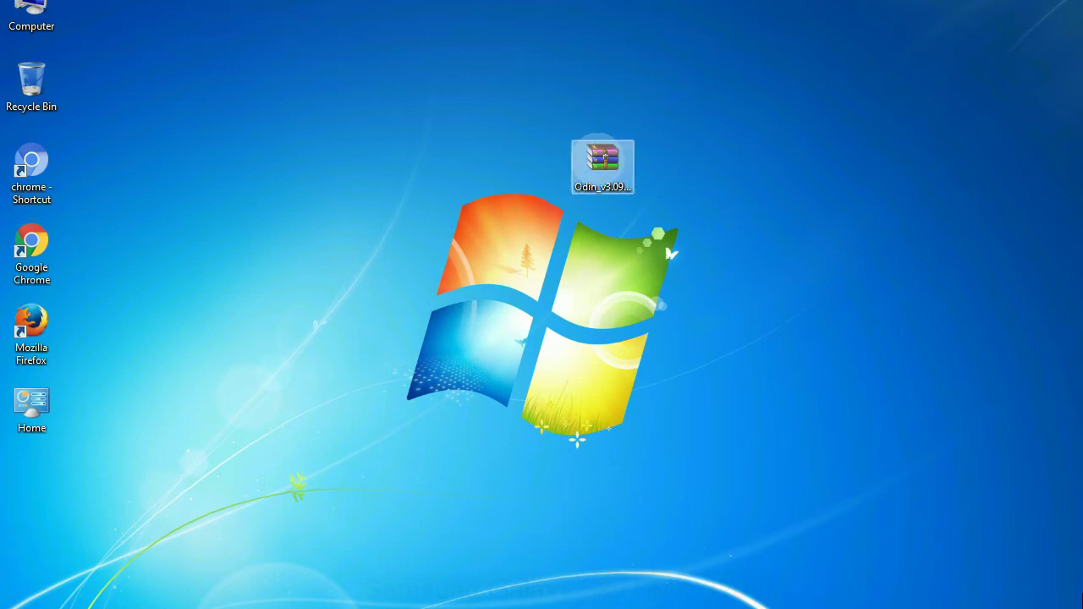
Step: Extract the Odin_v3.09 archive to the desktop and run Odin3 v3.09.exe as administrator
right_click(602, 158)
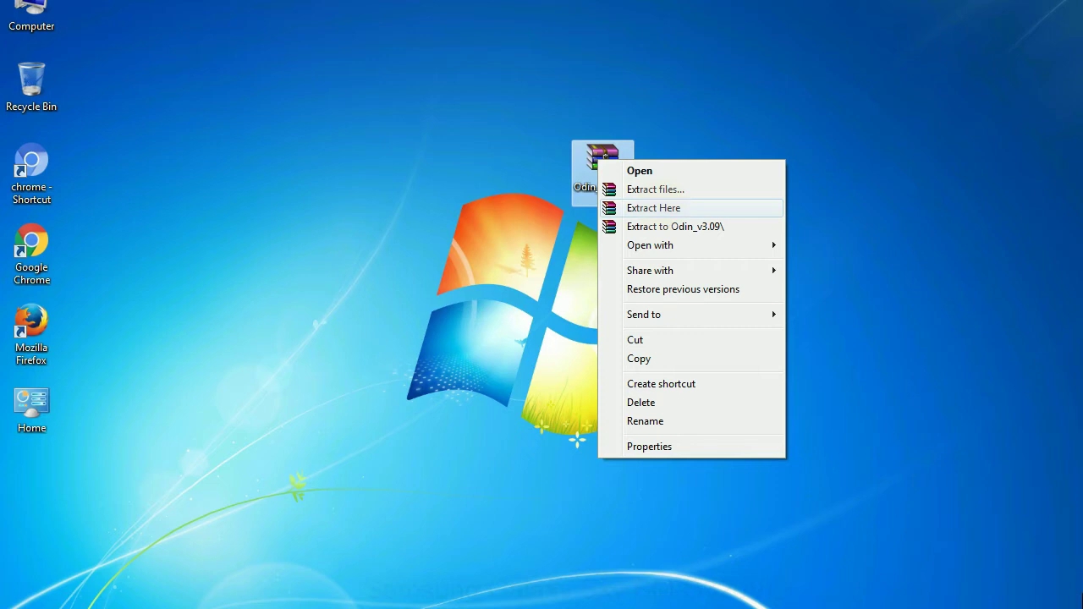
left_click(660, 208)
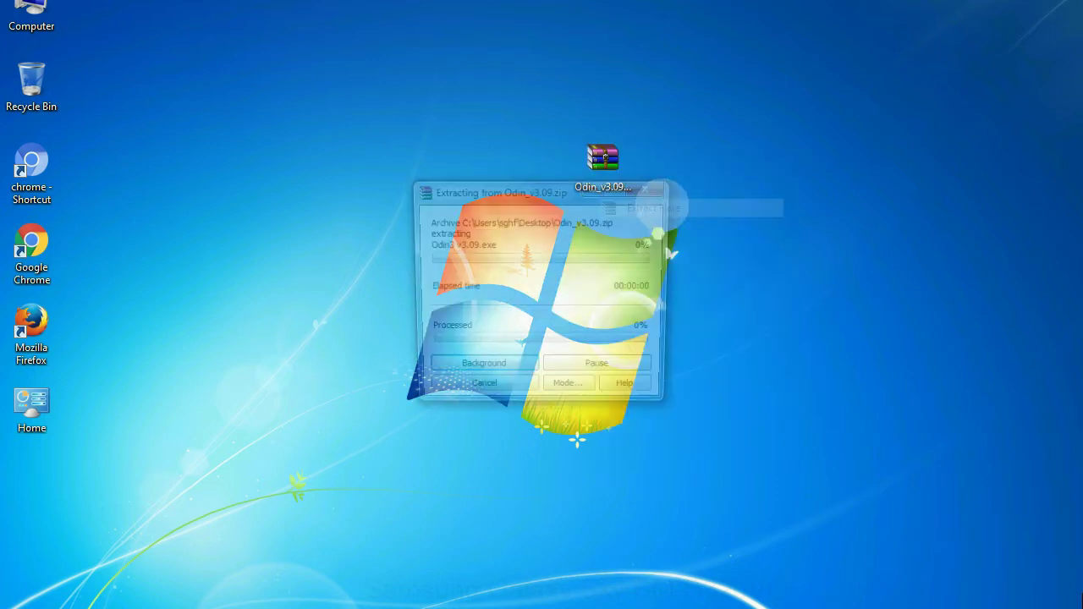
double_click(474, 162)
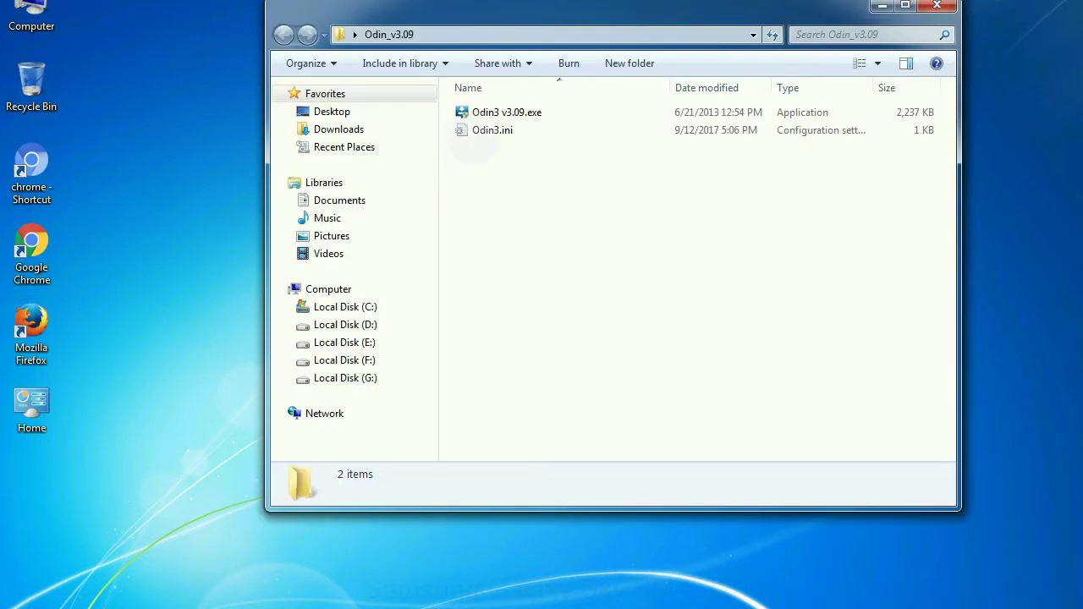
right_click(490, 115)
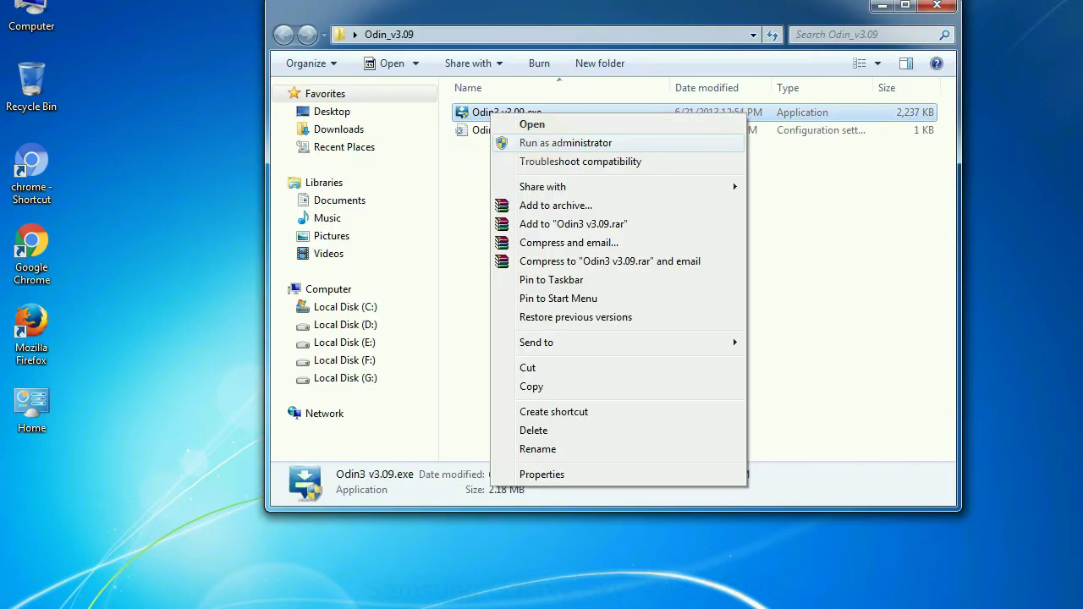
left_click(565, 143)
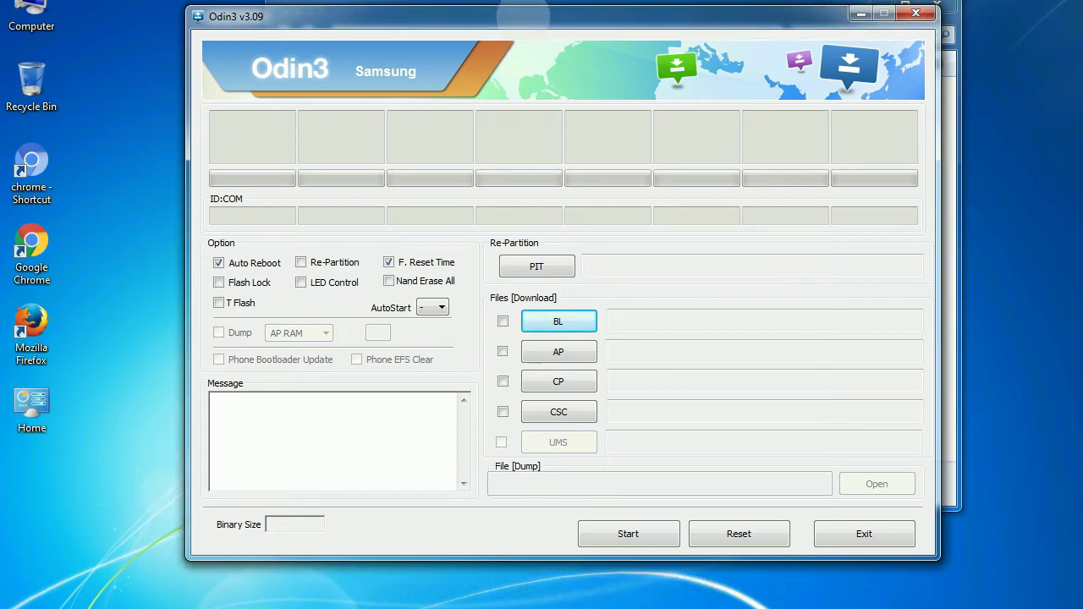
Step: Drag the Odin3 window by its title bar to reposition it near the top of the screen
left_click_drag(499, 30, 542, 5)
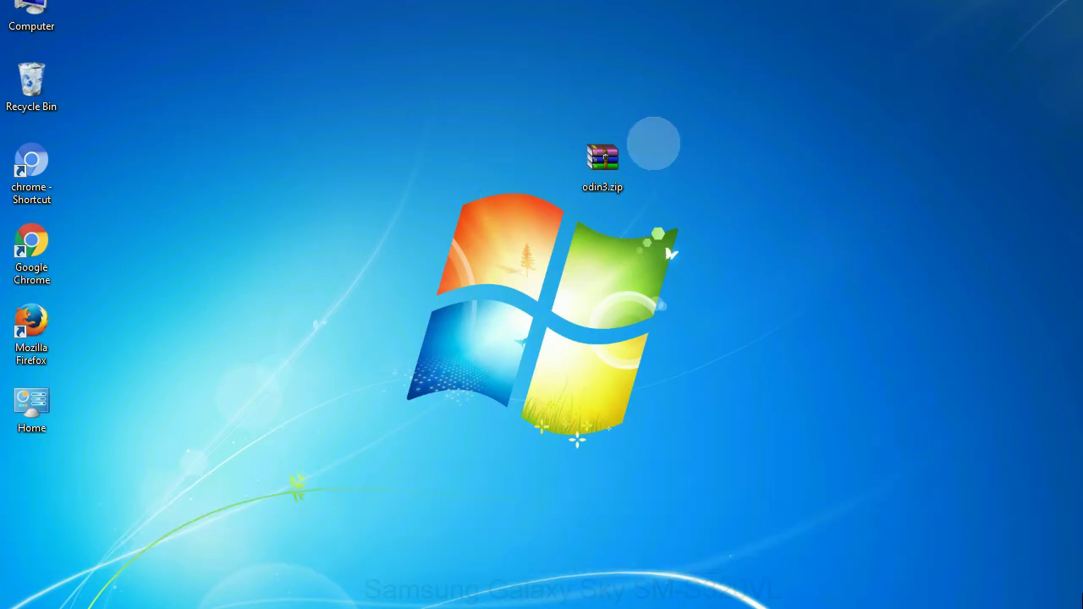
left_click(592, 159)
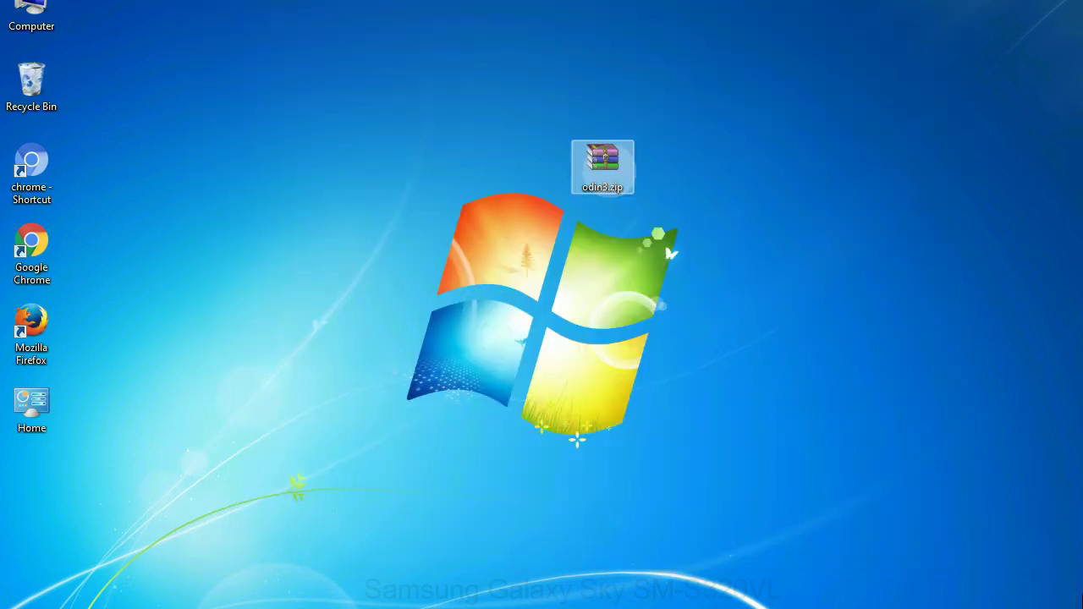
left_click(676, 159)
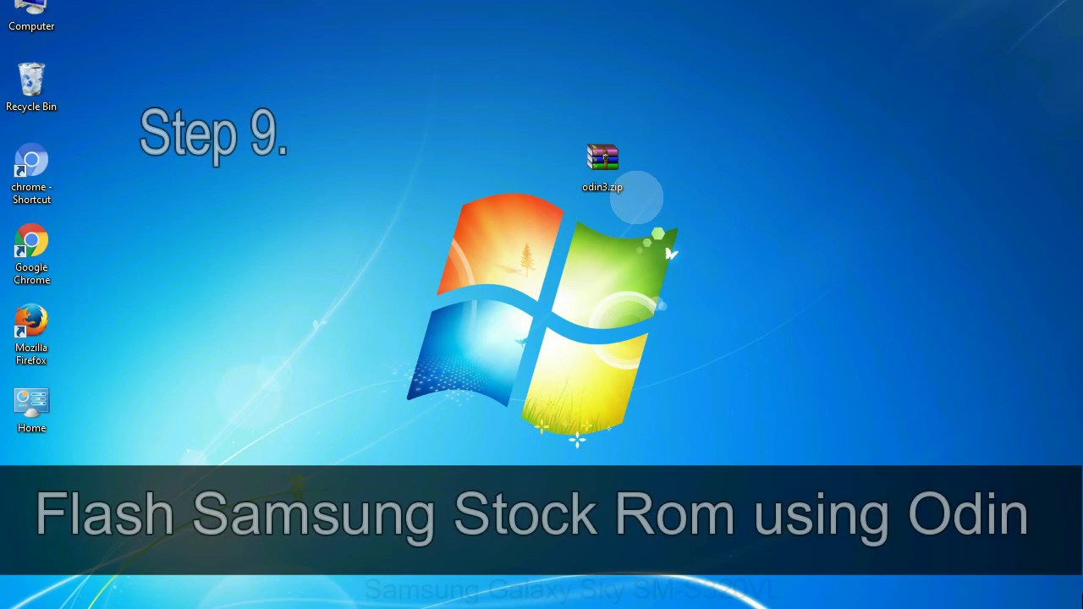
left_click(627, 169)
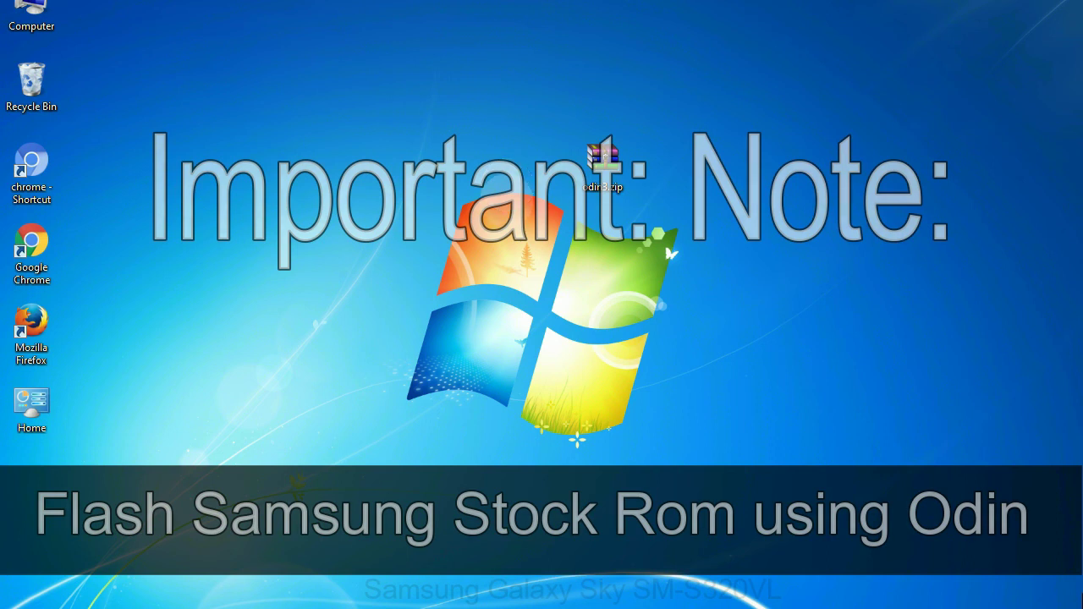
left_click(602, 157)
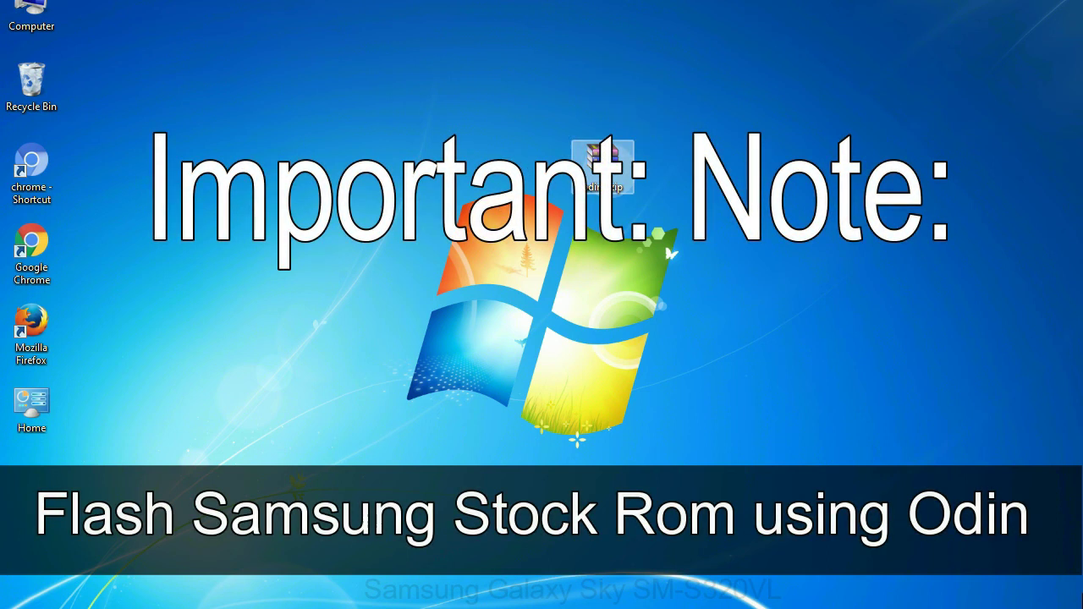
left_click(675, 159)
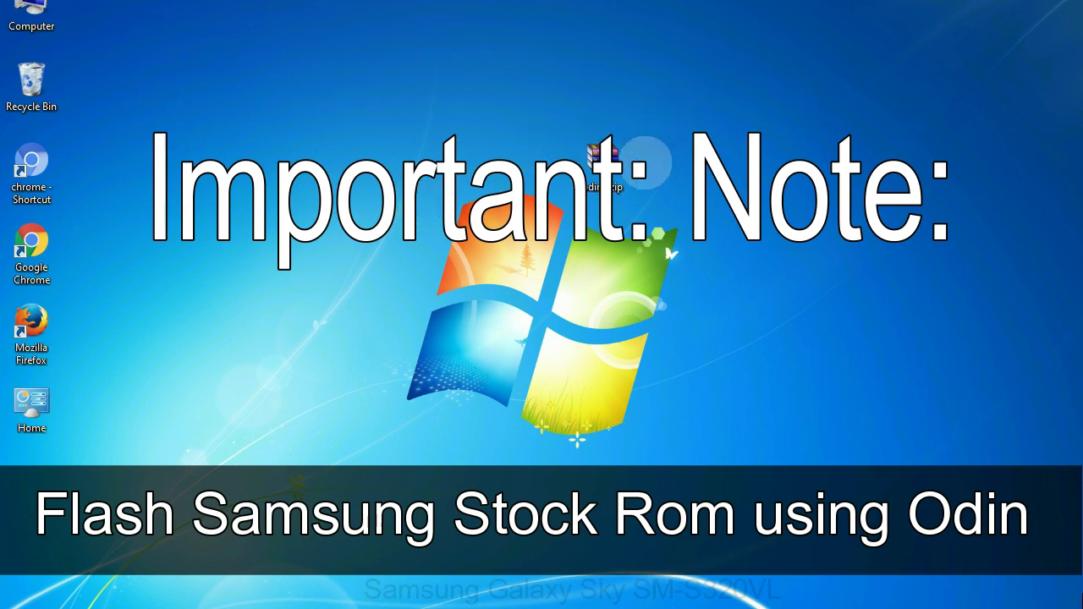
left_click(635, 163)
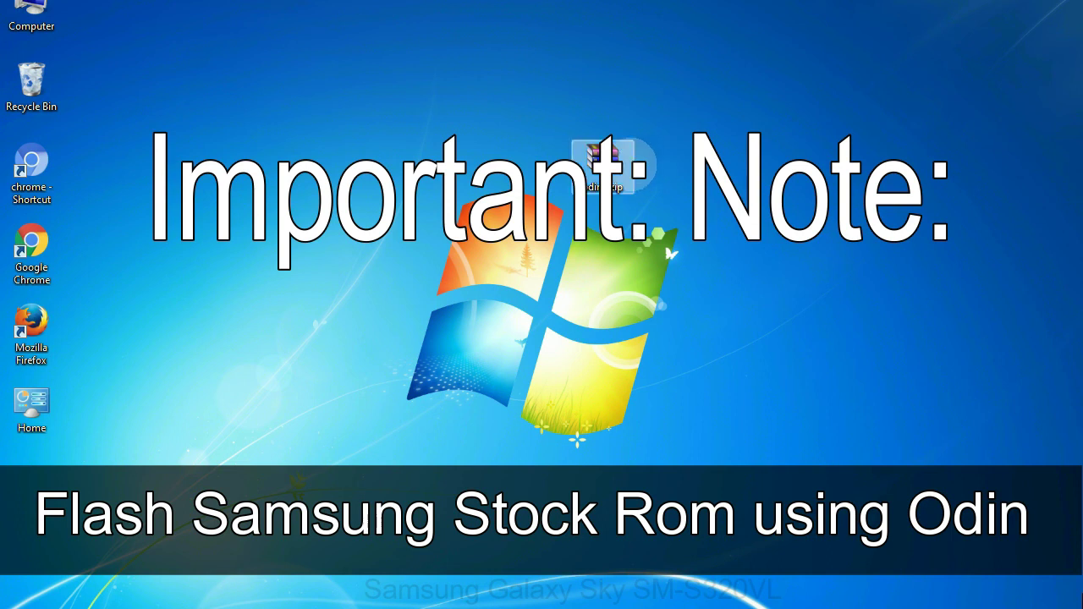
left_click(646, 177)
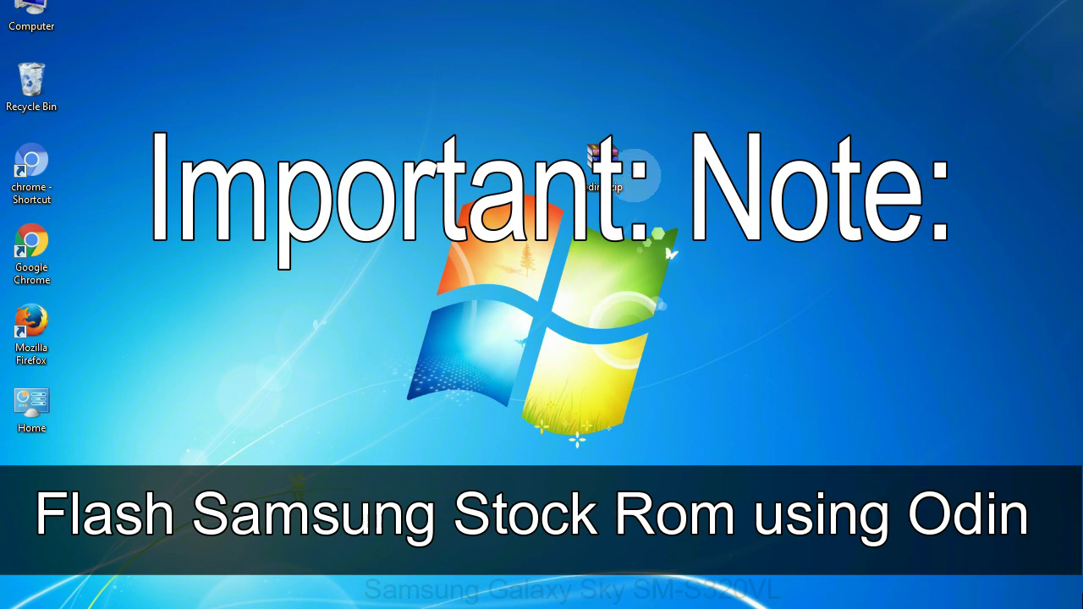
left_click(634, 169)
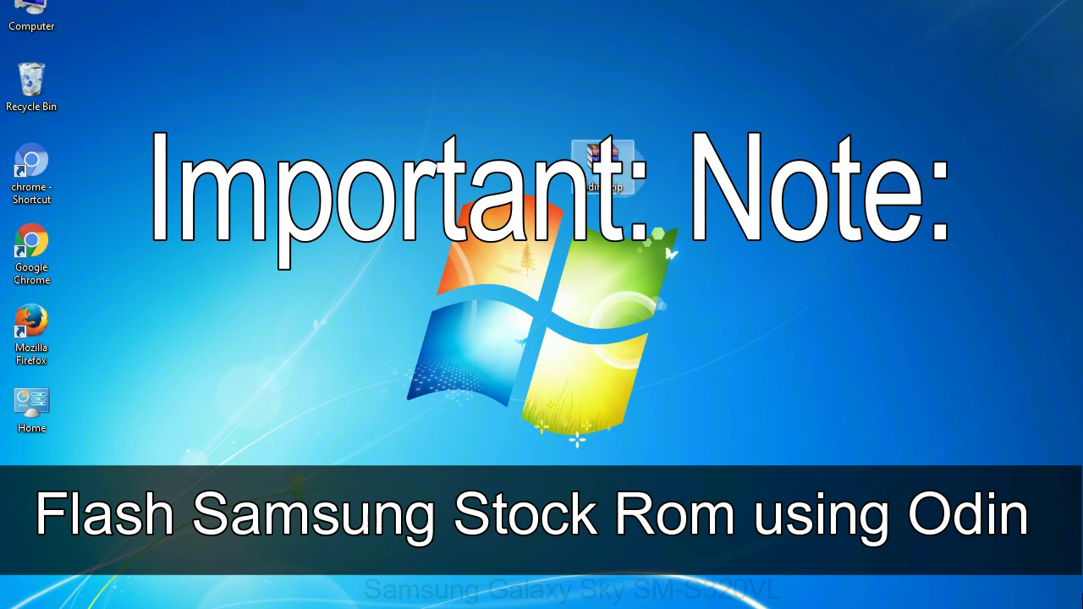
left_click(641, 193)
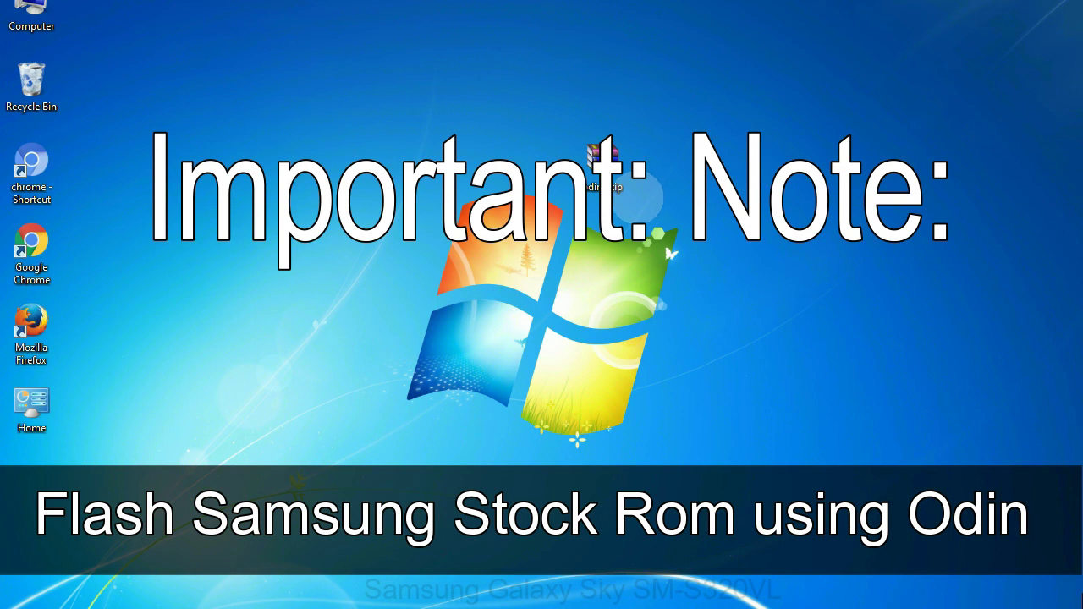
left_click(603, 162)
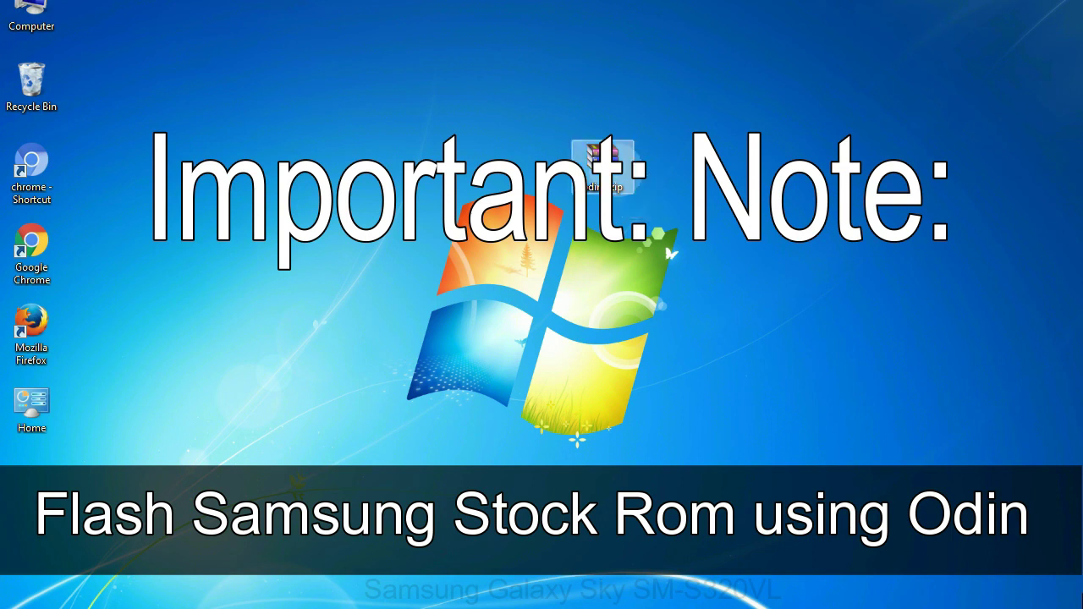
left_click(641, 183)
left_click(645, 177)
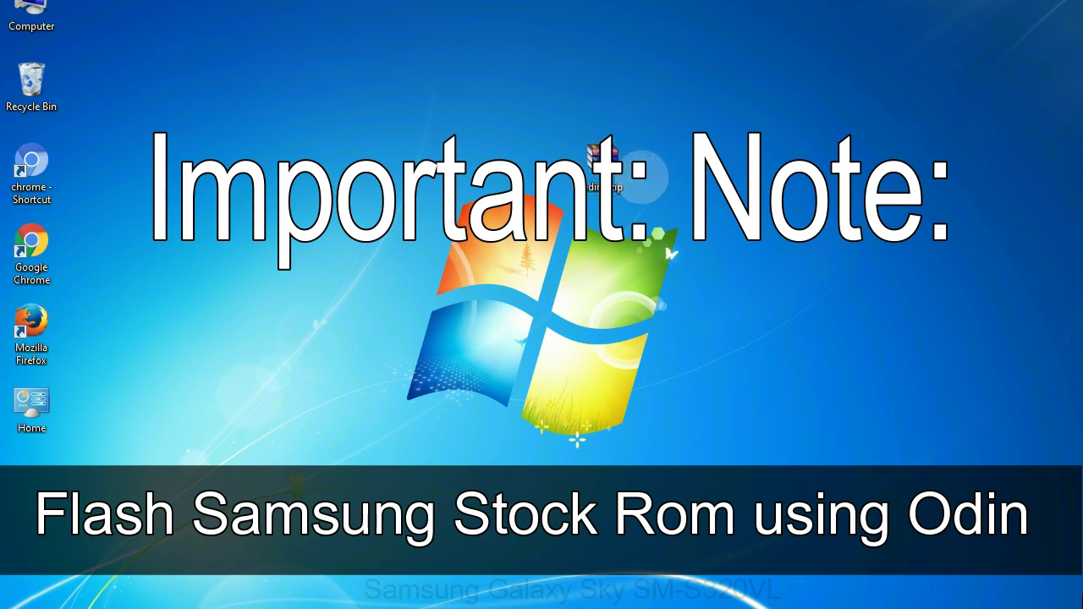